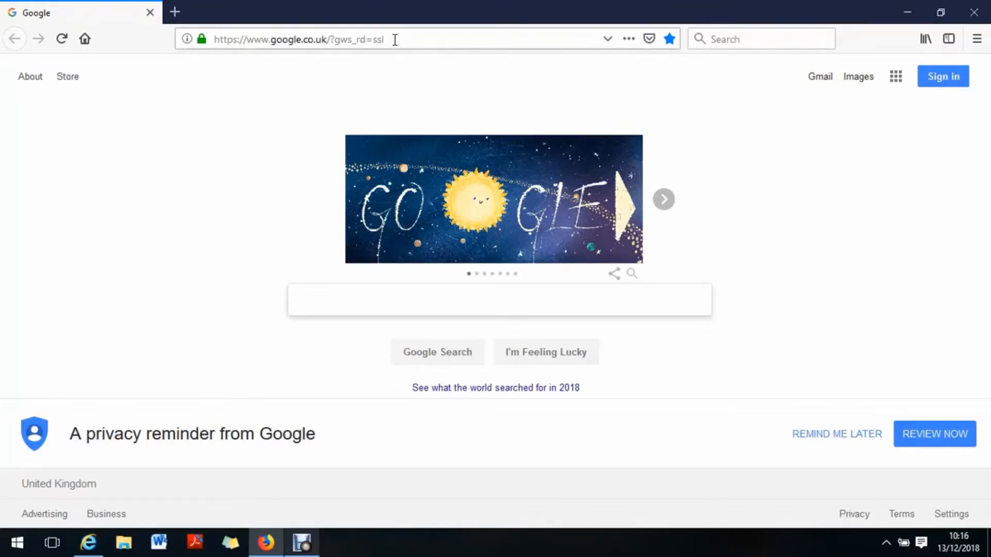
Step: Open the printer properties of the SHARP MX-2314N PCL6 from Devices and Printers in the Control Panel
{"action": "left_click", "coordinate": [18, 547]}
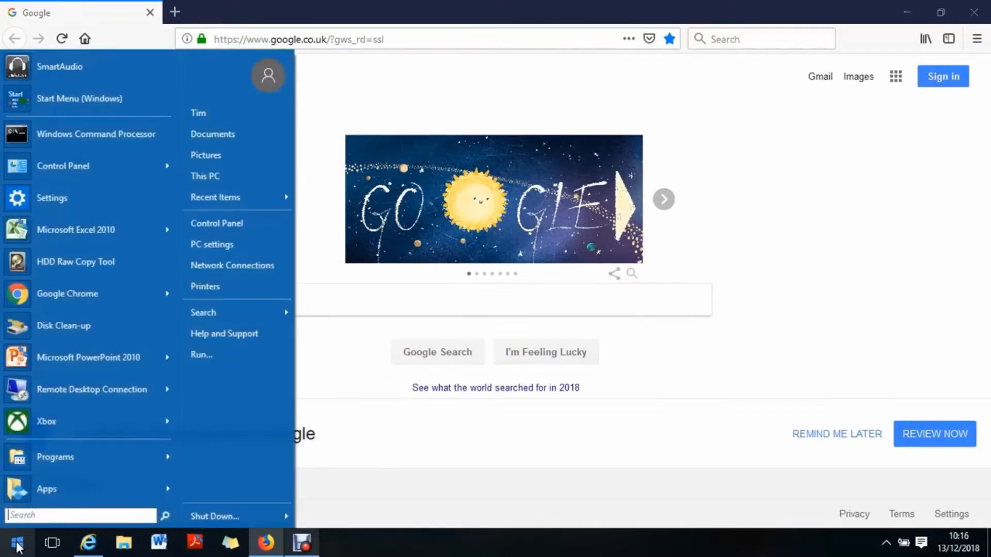
{"action": "left_click", "coordinate": [227, 224]}
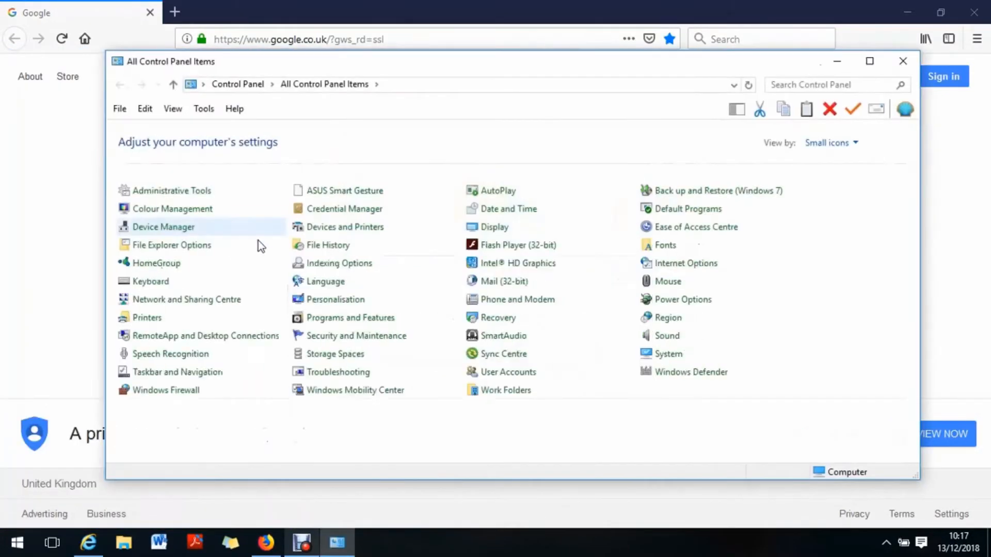
{"action": "left_click", "coordinate": [358, 231]}
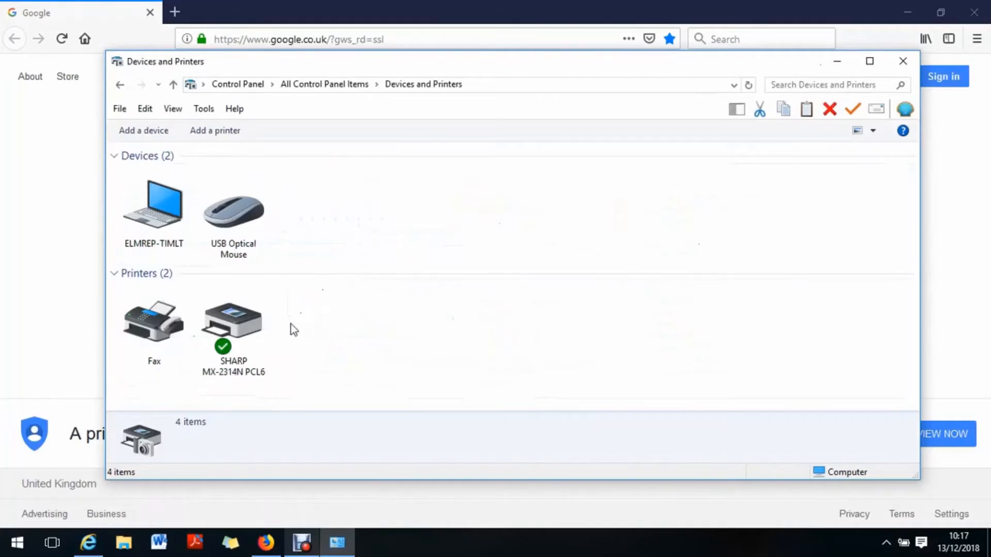
{"action": "mouse_move", "coordinate": [253, 329]}
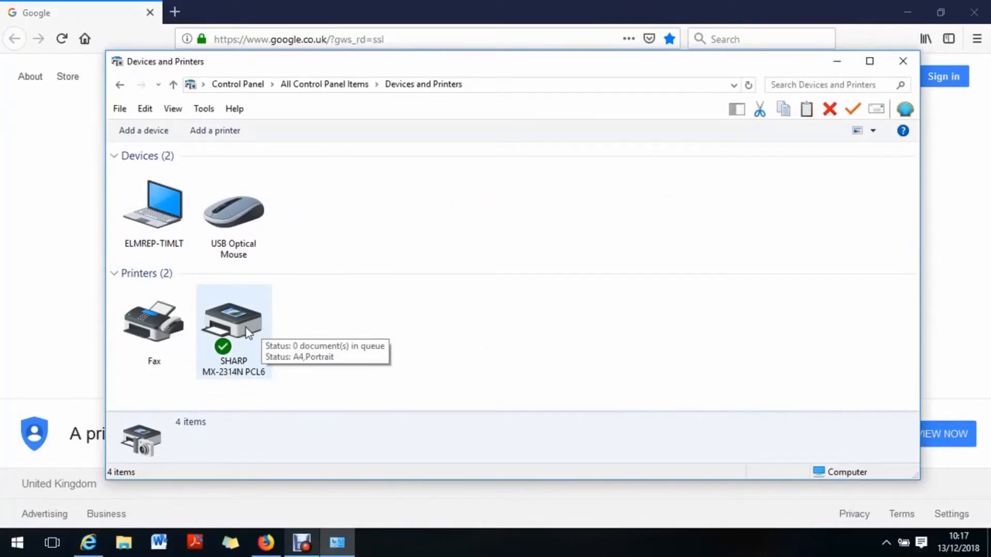
{"action": "left_click", "coordinate": [229, 333]}
{"action": "right_click", "coordinate": [229, 329]}
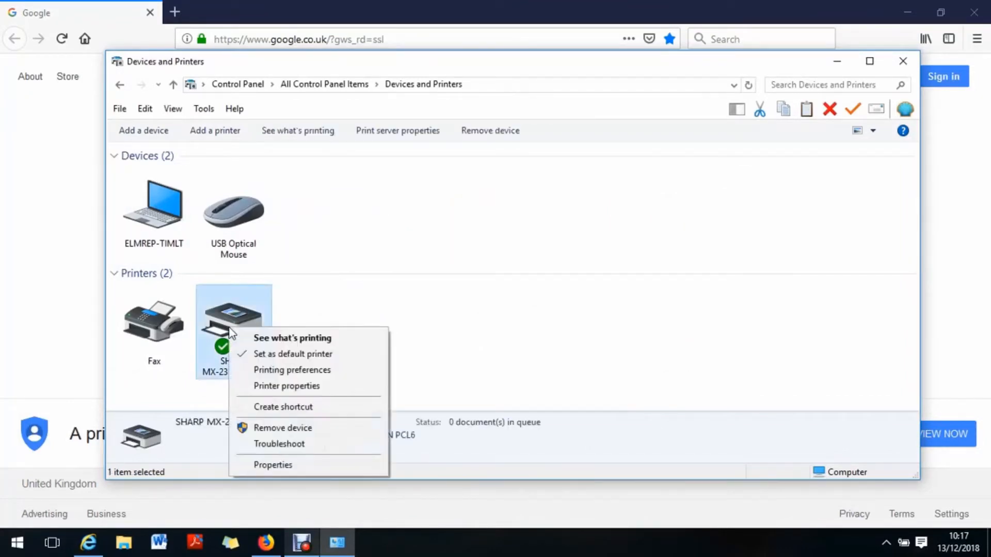
{"action": "left_click", "coordinate": [311, 387]}
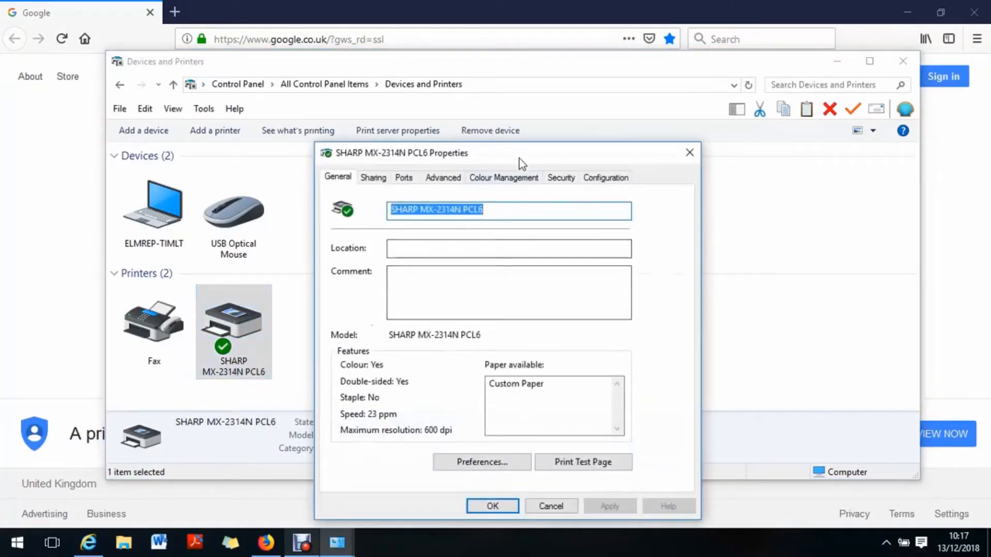
{"action": "left_click_drag", "start_coordinate": [521, 163], "coordinate": [480, 78]}
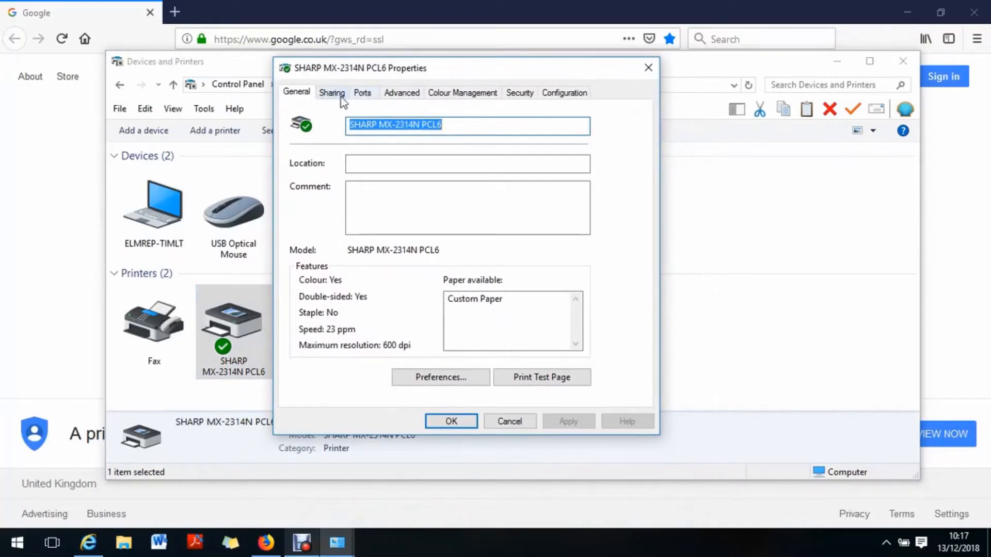
Step: Look up the full IP address of the printer's checked port, and close the printer windows
{"action": "left_click", "coordinate": [362, 94]}
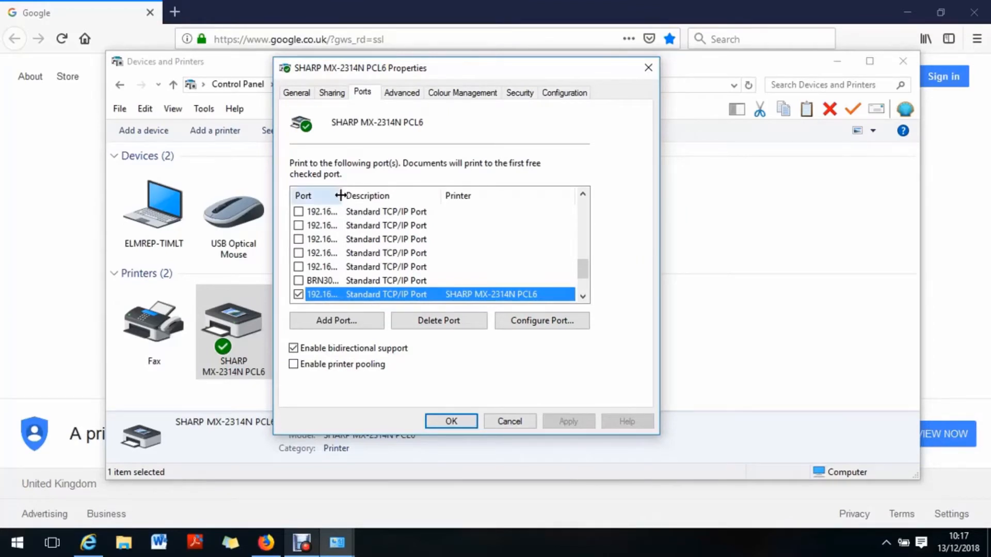
{"action": "left_click_drag", "start_coordinate": [340, 195], "coordinate": [428, 195]}
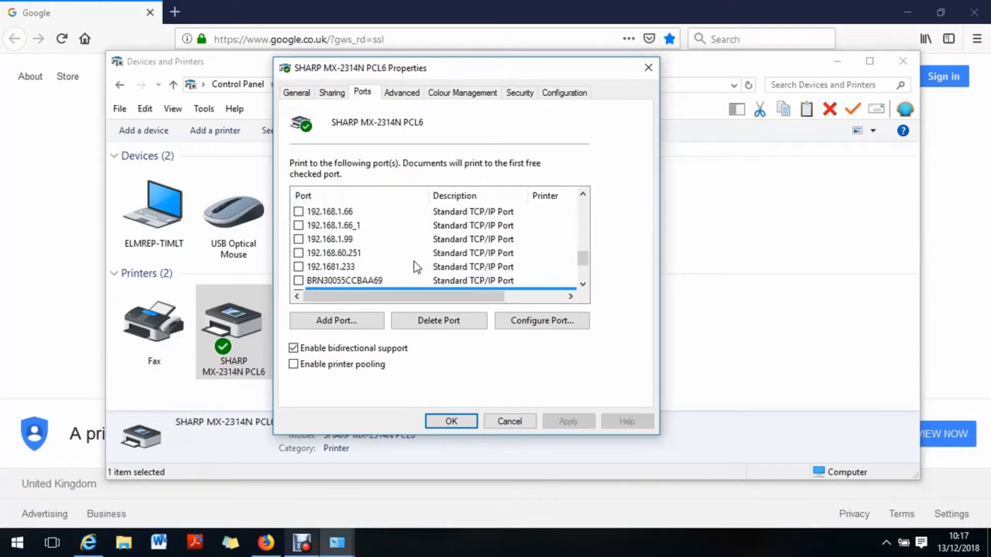
{"action": "scroll", "coordinate": [417, 267], "scroll_direction": "down", "scroll_amount": 1}
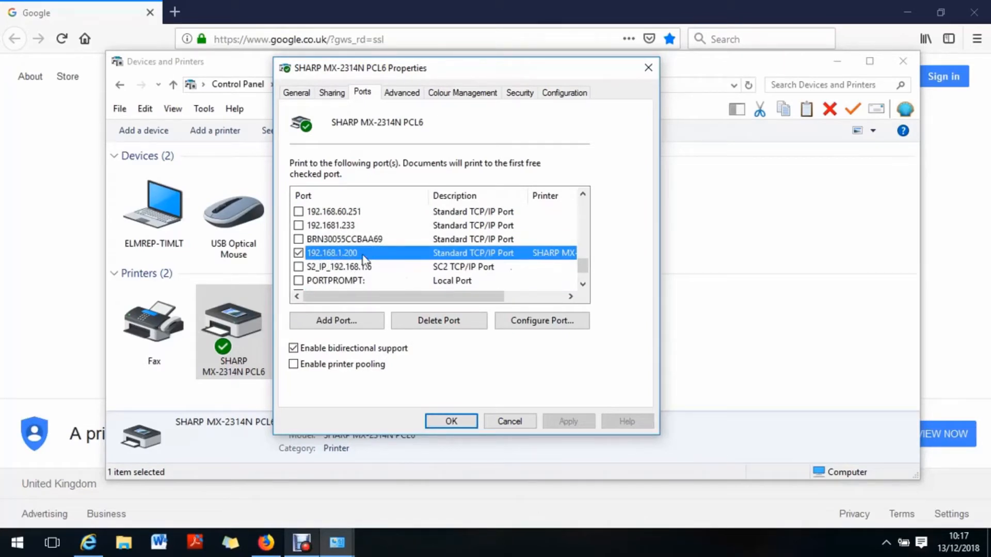
{"action": "left_click", "coordinate": [450, 421]}
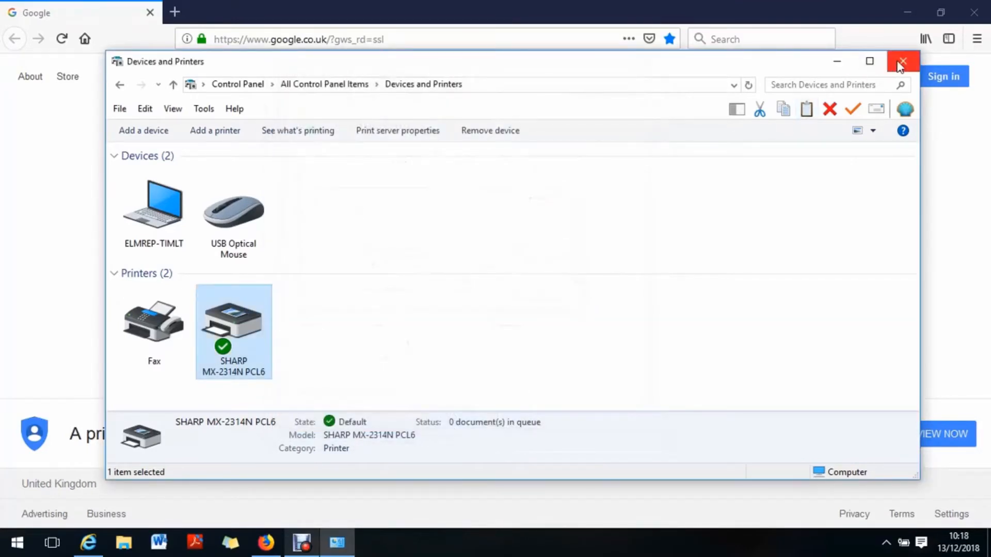
{"action": "left_click", "coordinate": [900, 63]}
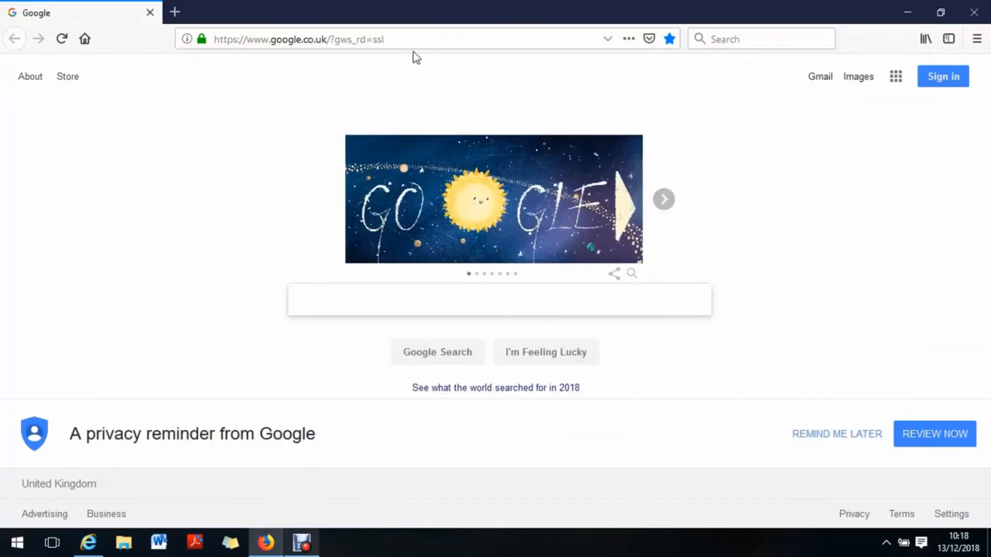
Step: Load the printer's web page at 192.168.1.200 in the browser
{"action": "left_click", "coordinate": [389, 40]}
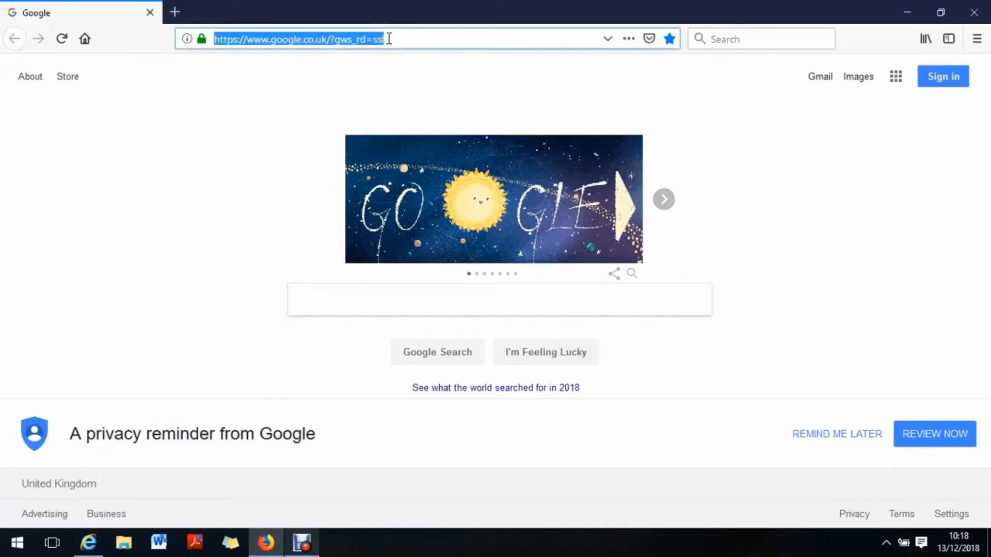
{"action": "type", "text": "192.1"}
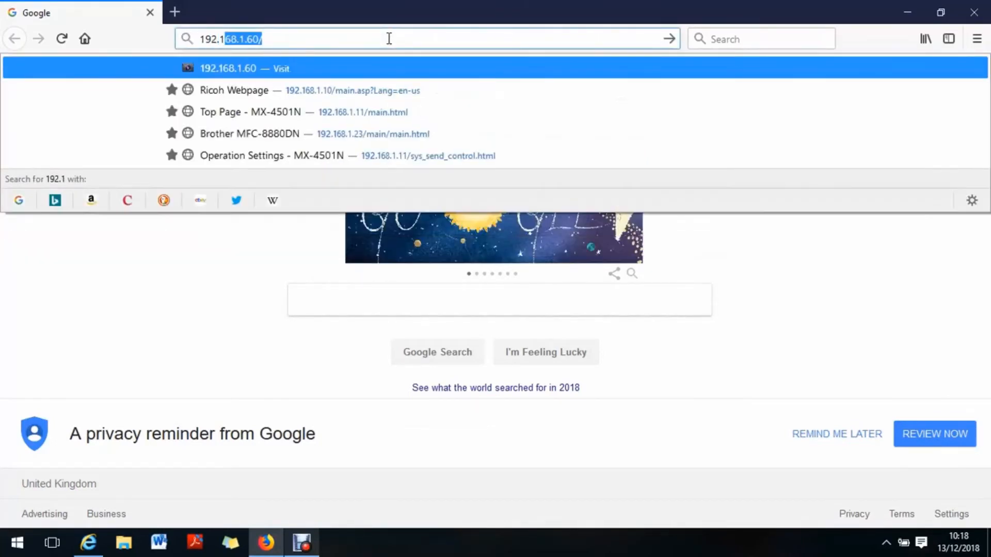
{"action": "type", "text": "68."}
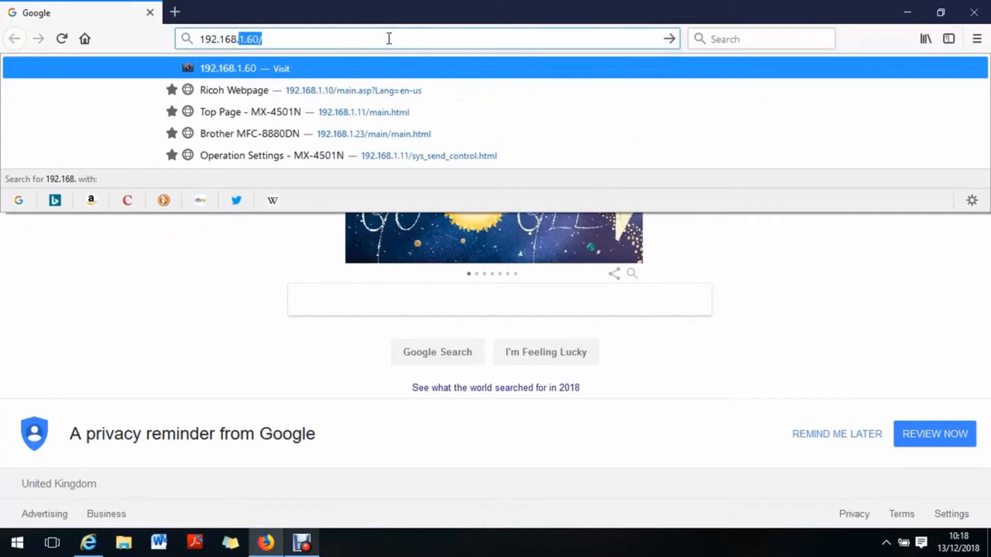
{"action": "type", "text": ".1"}
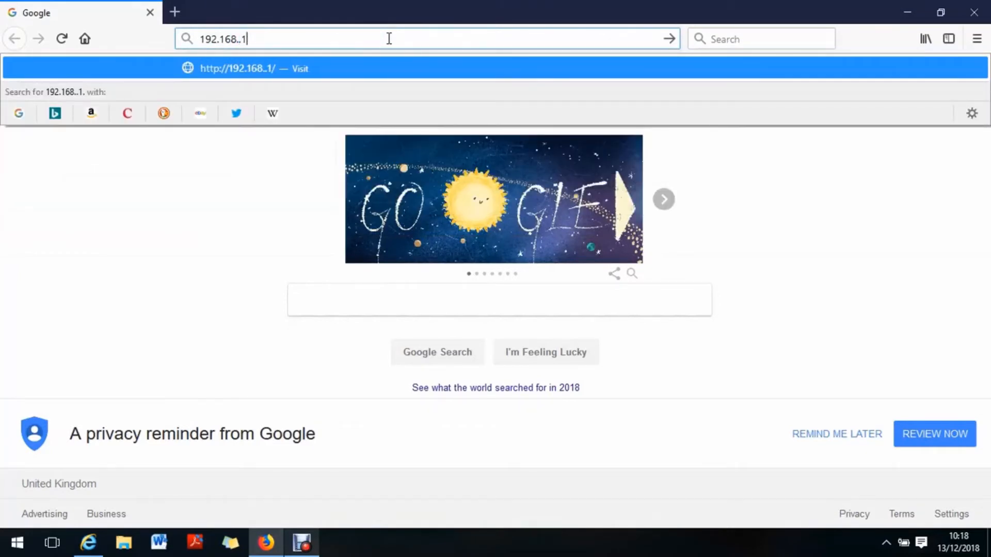
{"action": "type", "text": ".200"}
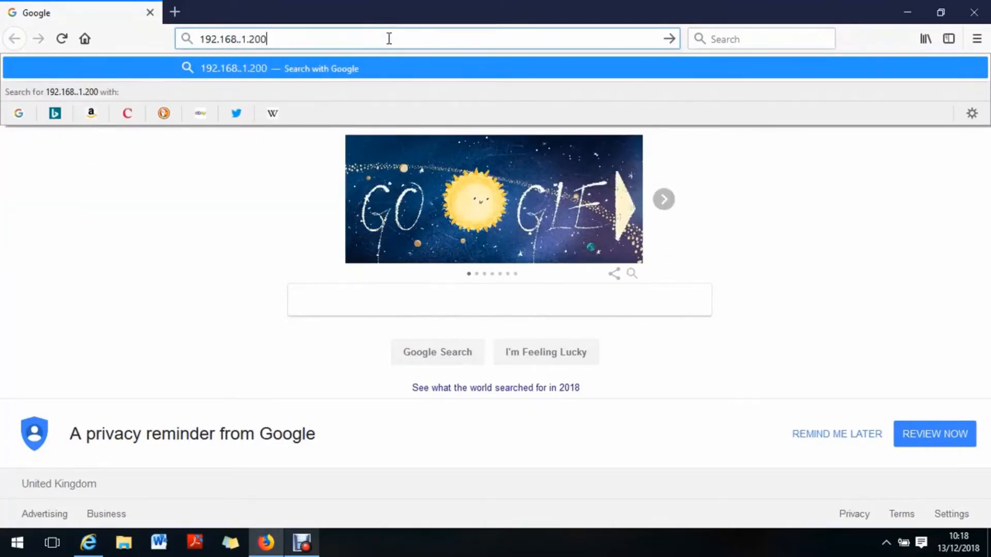
{"action": "key", "text": "BackSpace"}
{"action": "key", "text": "BackSpace"}
{"action": "key", "text": "BackSpace"}
{"action": "key", "text": "BackSpace"}
{"action": "key", "text": "BackSpace"}
{"action": "key", "text": "BackSpace"}
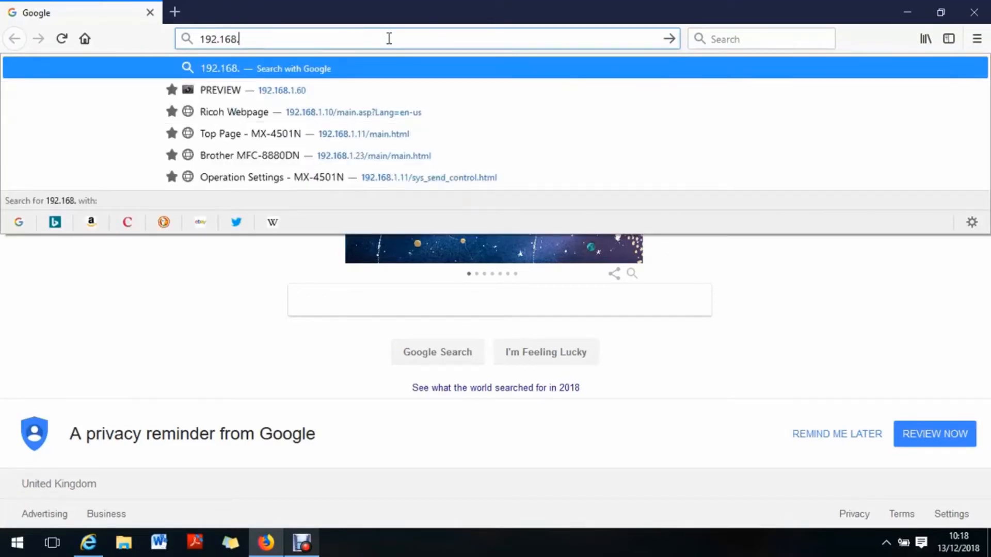
{"action": "type", "text": "1.200"}
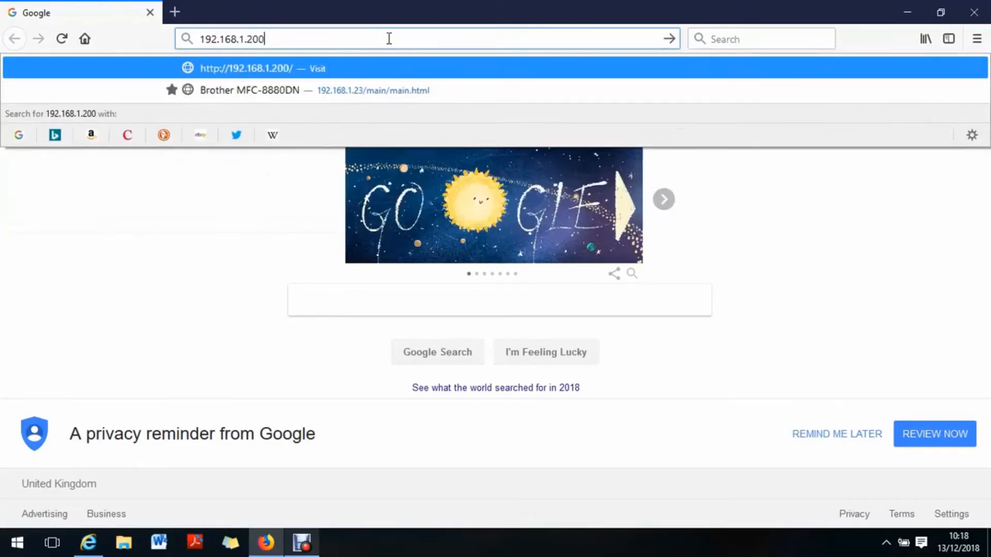
{"action": "key", "text": "Return"}
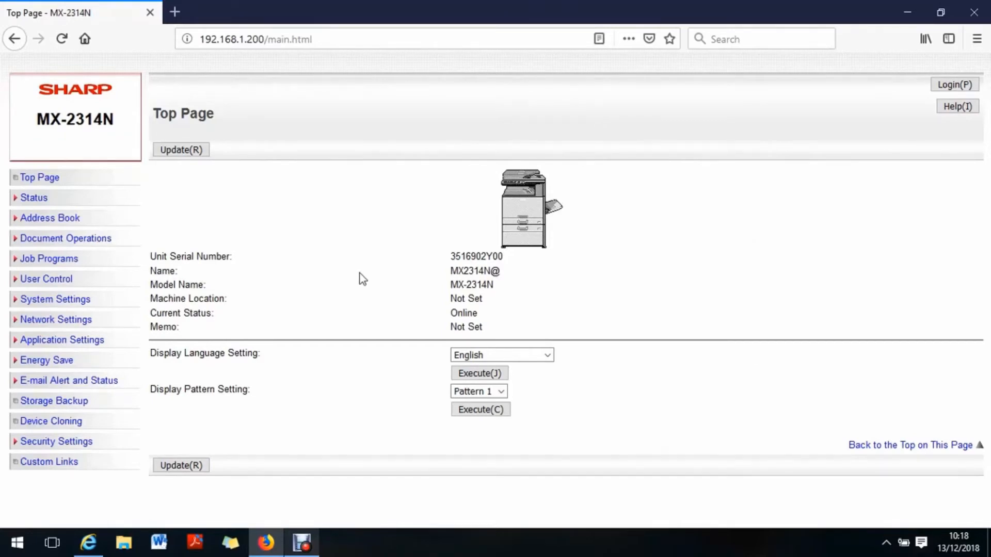
Step: Start a new entry in the printer's address book with E-mail as the address type
{"action": "left_click", "coordinate": [45, 222]}
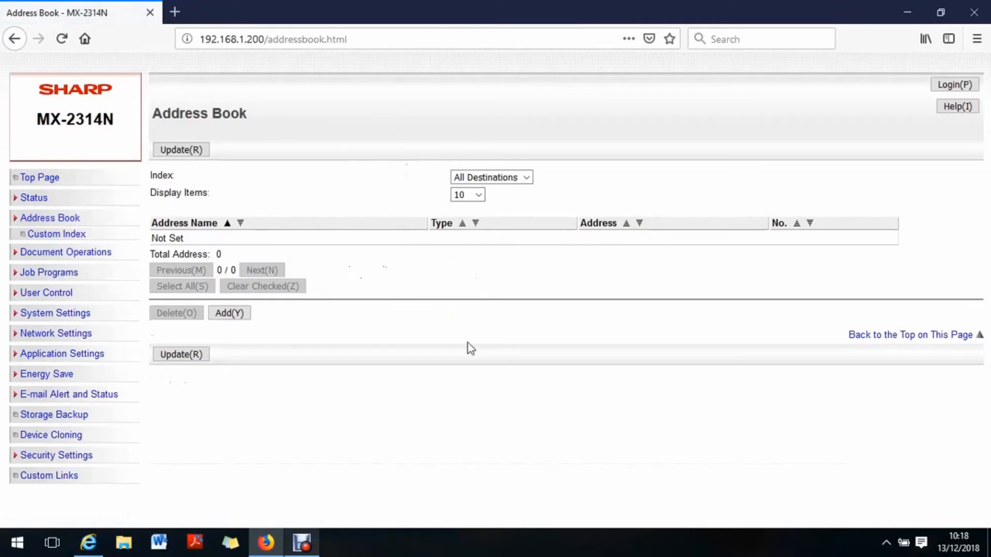
{"action": "left_click", "coordinate": [230, 313]}
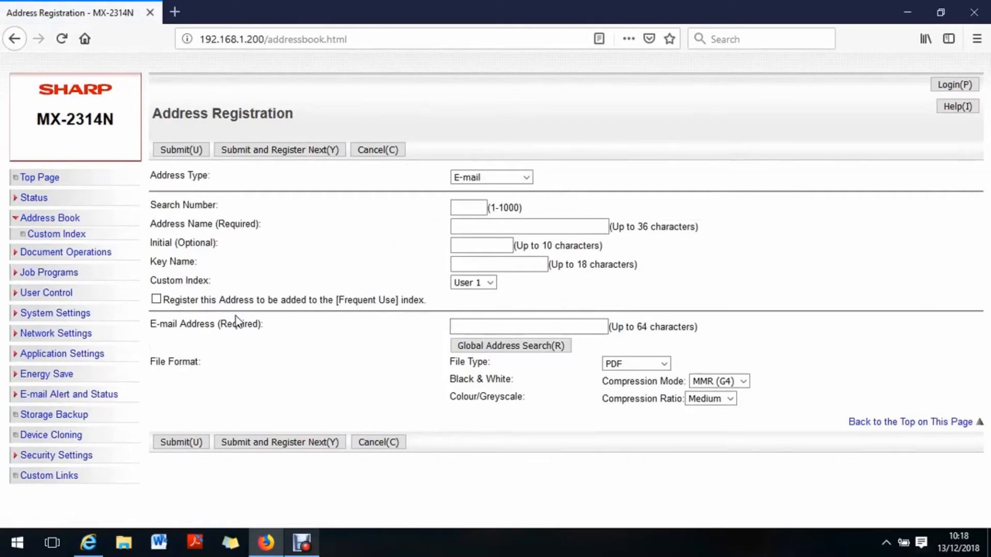
{"action": "left_click", "coordinate": [527, 178]}
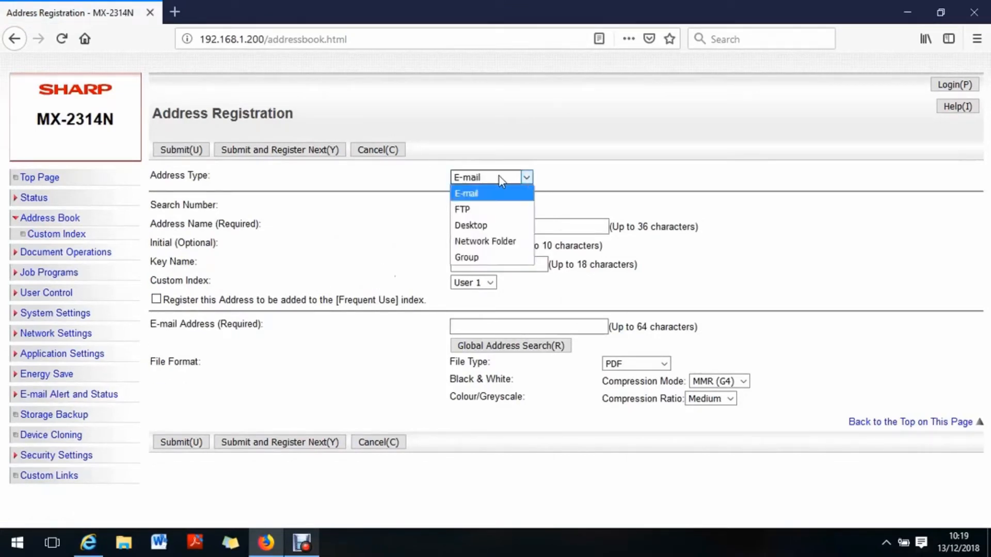
{"action": "left_click", "coordinate": [499, 175]}
{"action": "left_click", "coordinate": [466, 229]}
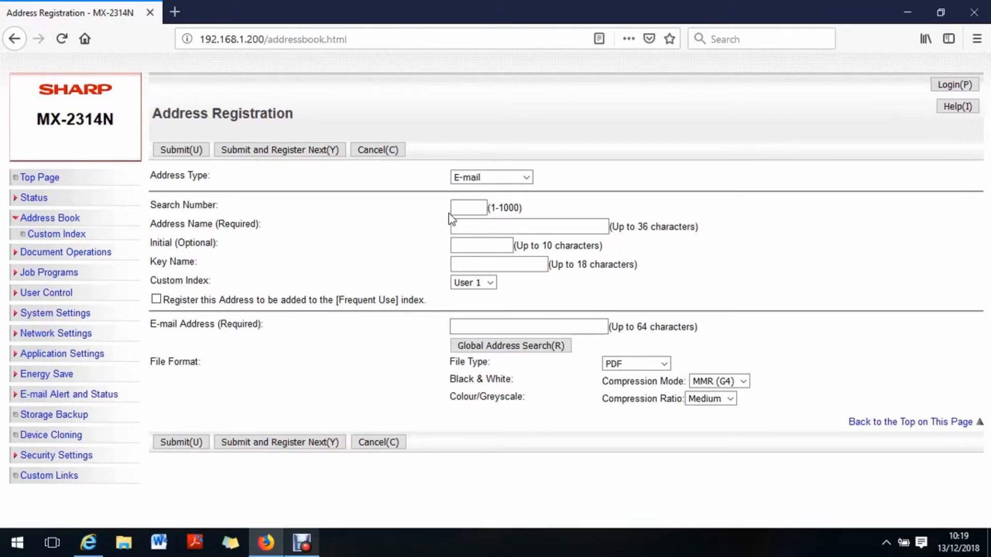
Step: Enter the contact's full name as the address name and register the address in the Frequent Use index
{"action": "left_click", "coordinate": [468, 225]}
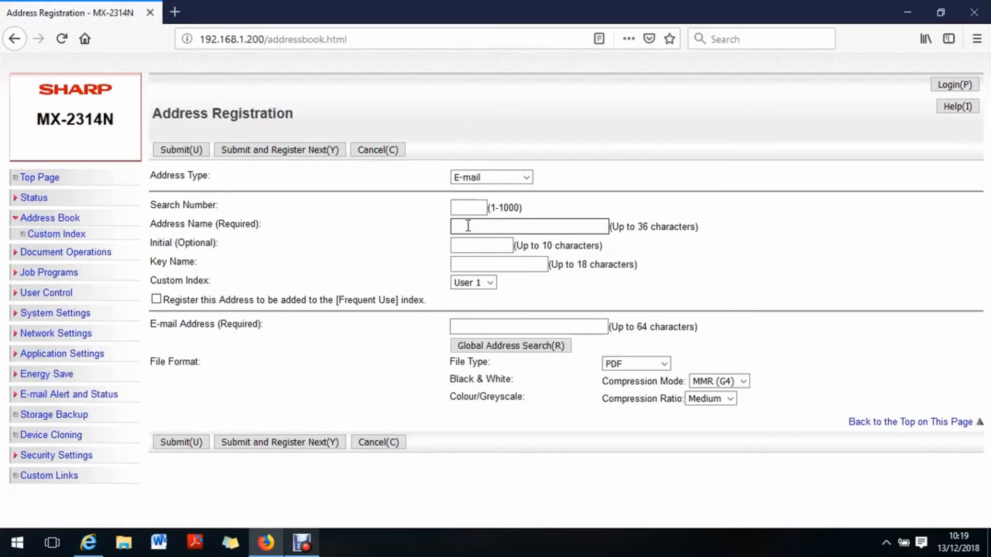
{"action": "type", "text": "Ann Other"}
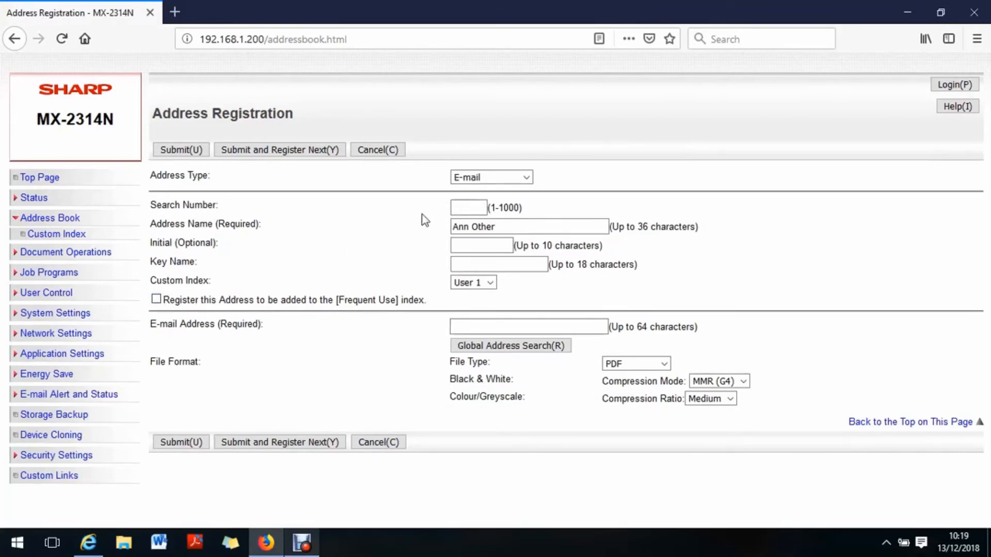
{"action": "left_click", "coordinate": [157, 302]}
Step: Fill in the contact's e-mail address and submit the new address book entry
{"action": "left_click", "coordinate": [473, 326]}
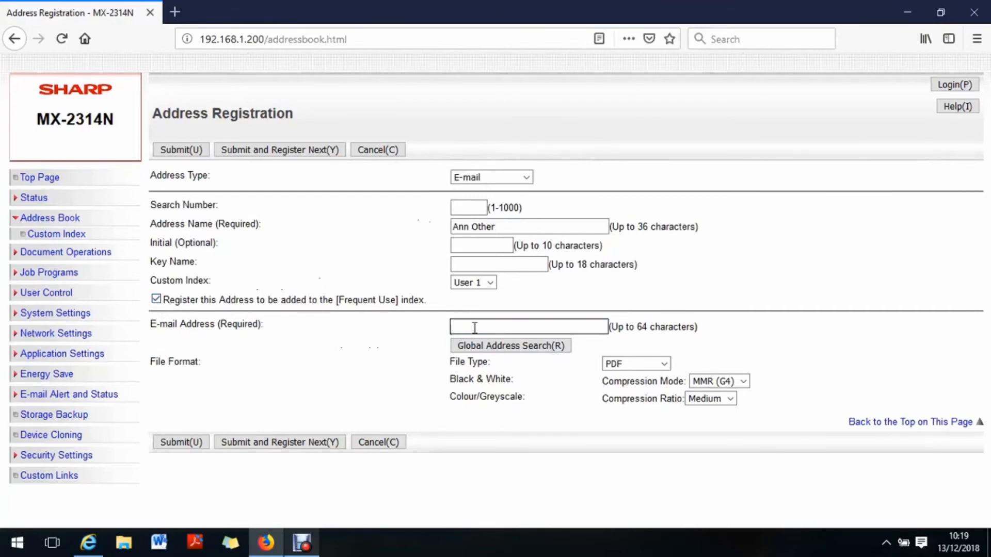
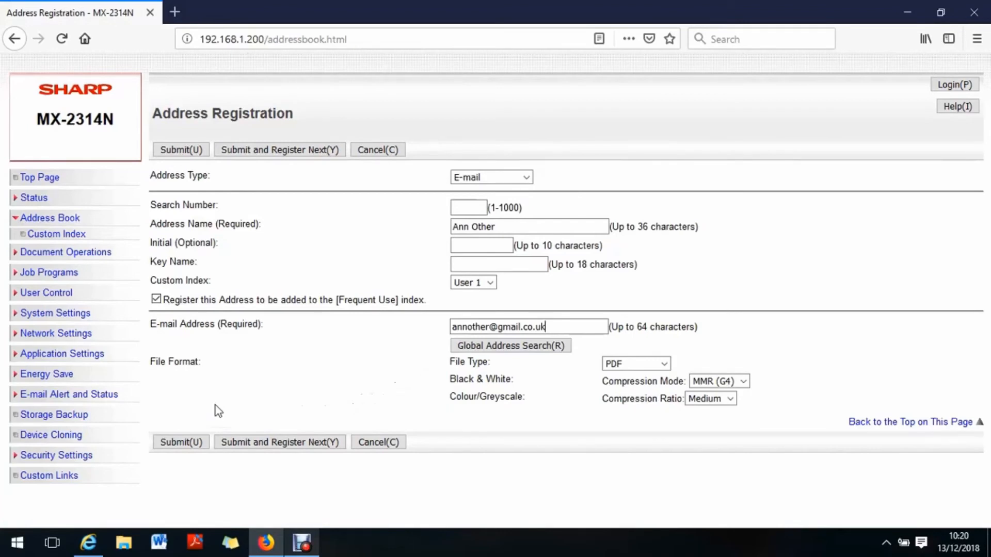
{"action": "left_click", "coordinate": [174, 444]}
{"action": "left_click", "coordinate": [180, 443]}
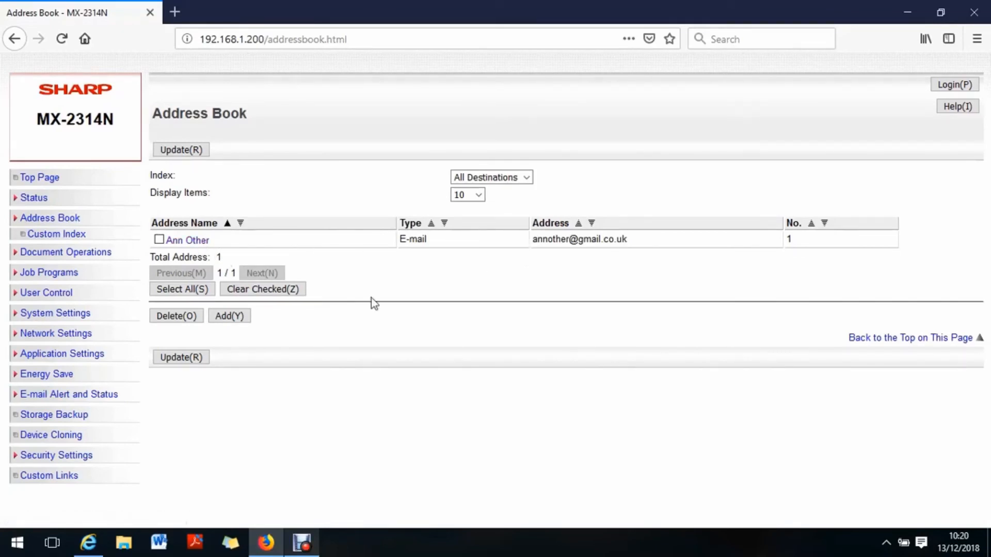
Step: Edit the saved contact so that the e-mail address uses the domain sky.com, and submit the change
{"action": "left_click", "coordinate": [197, 242]}
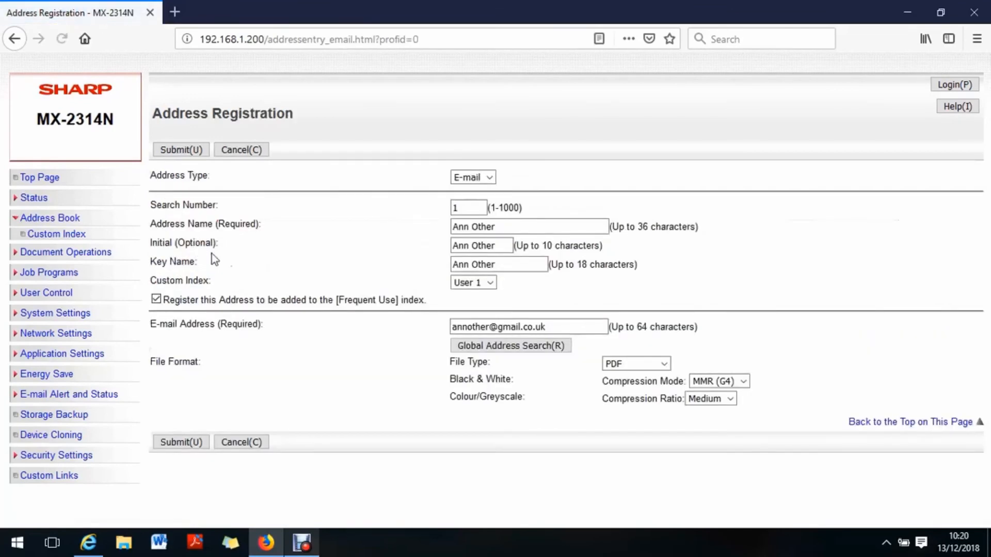
{"action": "left_click", "coordinate": [549, 325]}
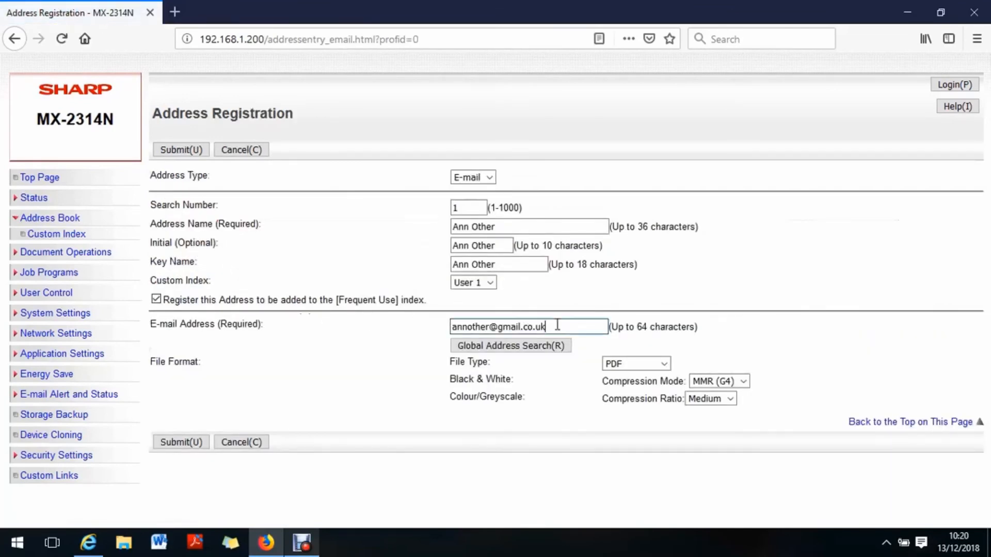
{"action": "key", "text": "BackSpace"}
{"action": "key", "text": "BackSpace"}
{"action": "key", "text": "BackSpace"}
{"action": "key", "text": "BackSpace"}
{"action": "key", "text": "BackSpace"}
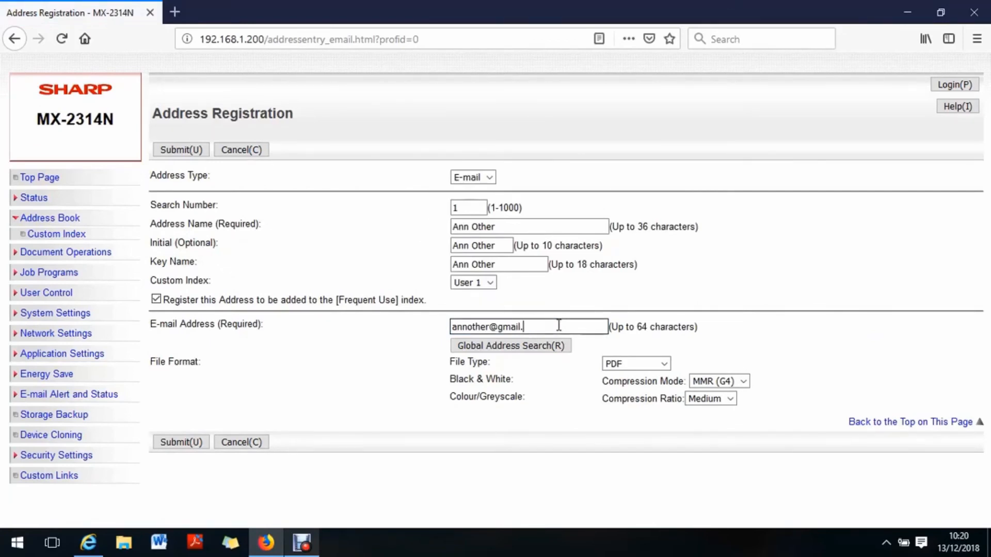
{"action": "key", "text": "BackSpace"}
{"action": "key", "text": "BackSpace"}
{"action": "key", "text": "BackSpace"}
{"action": "key", "text": "BackSpace"}
{"action": "key", "text": "BackSpace"}
{"action": "key", "text": "BackSpace"}
{"action": "type", "text": "sky.com"}
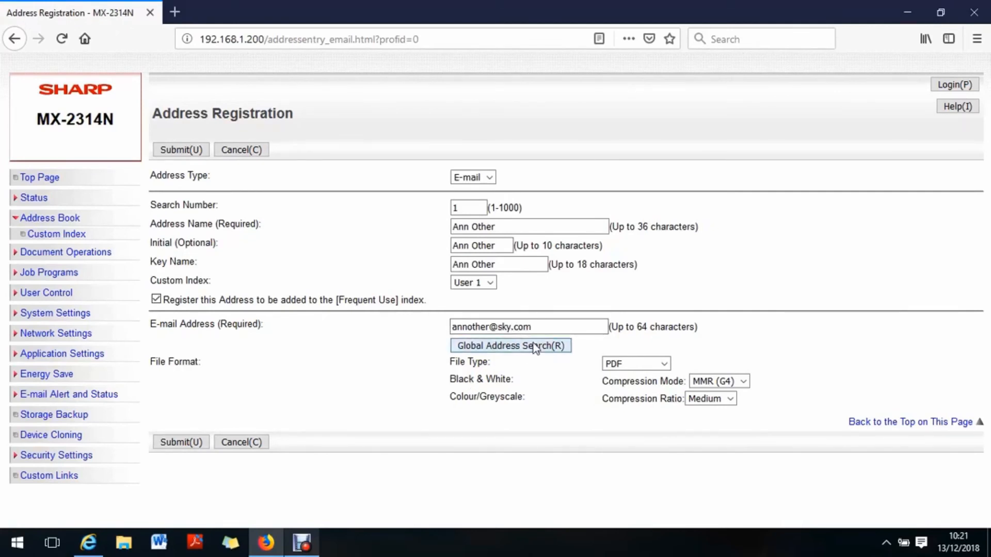
{"action": "left_click", "coordinate": [184, 445]}
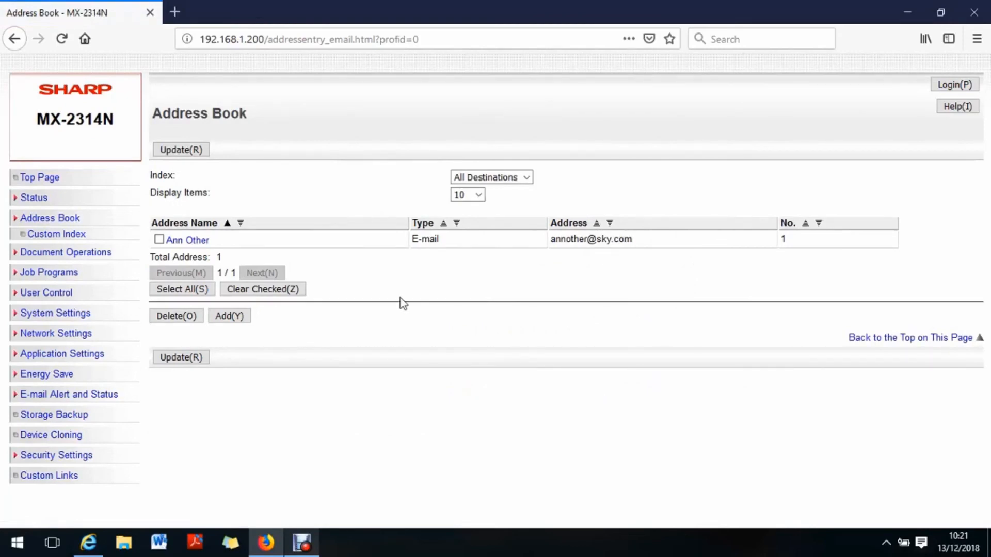
Step: Delete the contact's entry from the address book and confirm the deletion
{"action": "left_click", "coordinate": [159, 240]}
{"action": "left_click", "coordinate": [176, 316]}
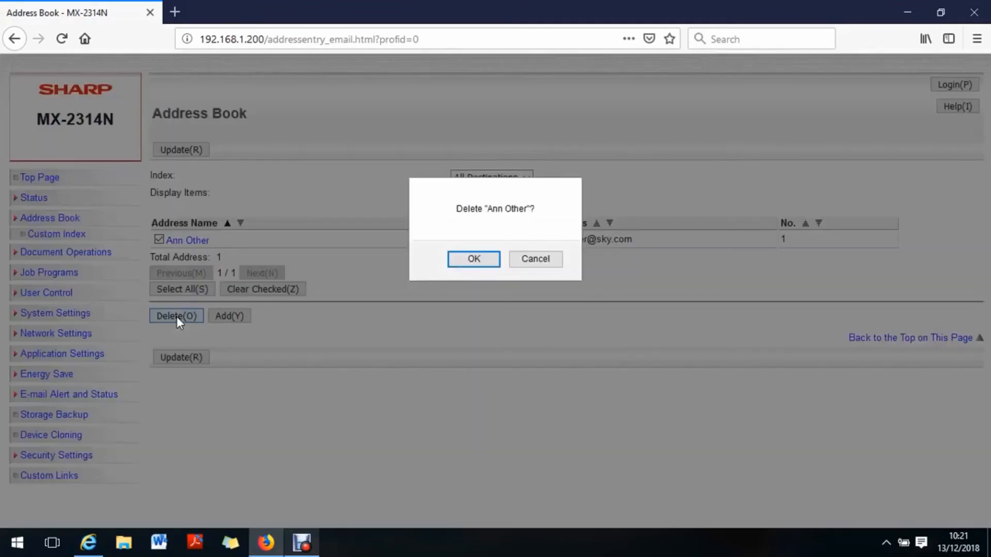
{"action": "left_click", "coordinate": [480, 259]}
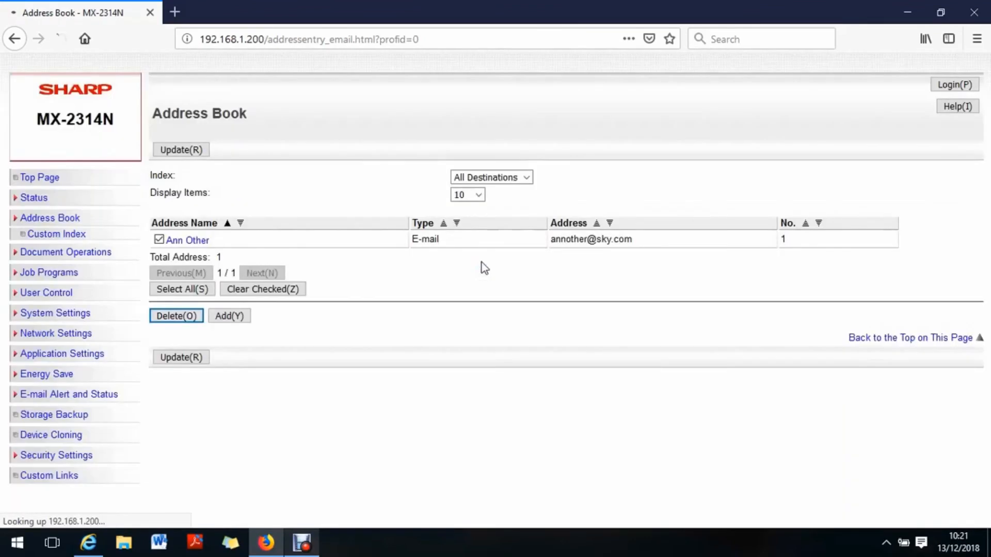